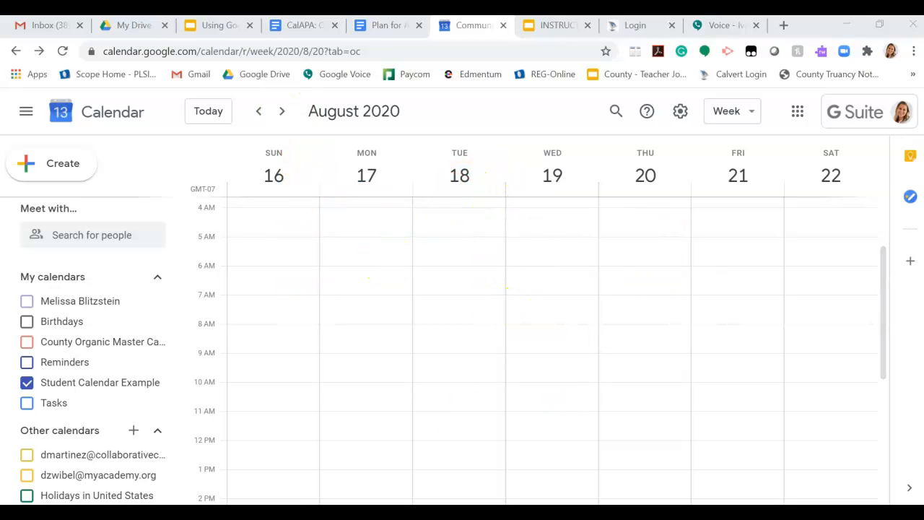
Show the Google apps list in the Gmail inbox to locate Calendar, and return to the open Google Calendar page.
left_click(56, 29)
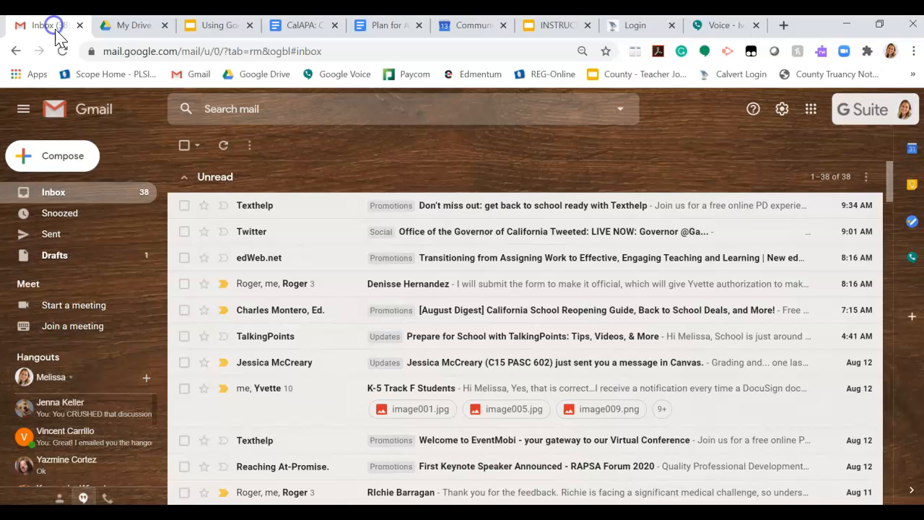
left_click(812, 112)
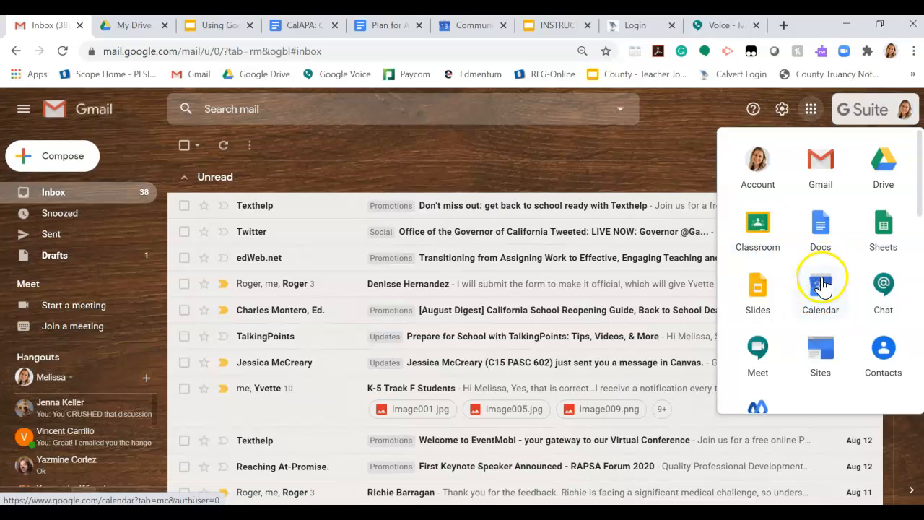
left_click(470, 25)
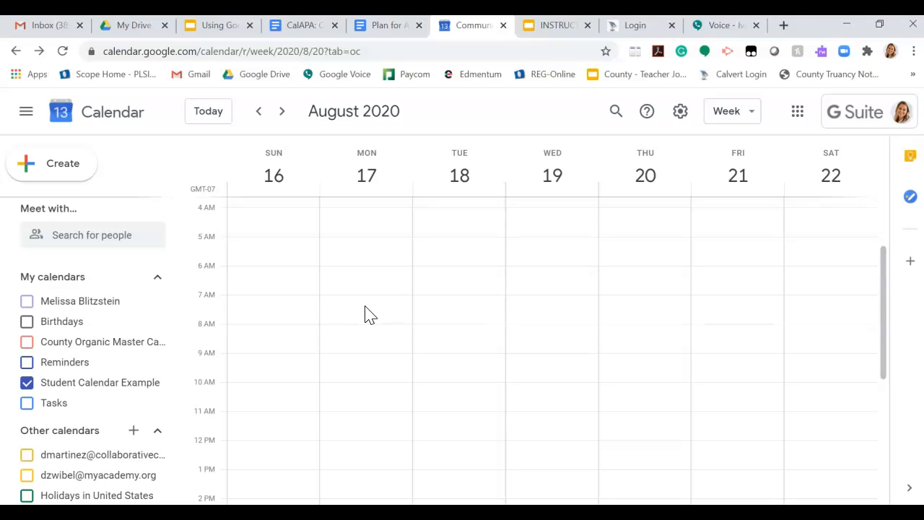
Create an event on Monday, August 17 from 9am to 12pm titled "Work at Starbucks".
left_click(366, 361)
left_click_drag(366, 363, 370, 434)
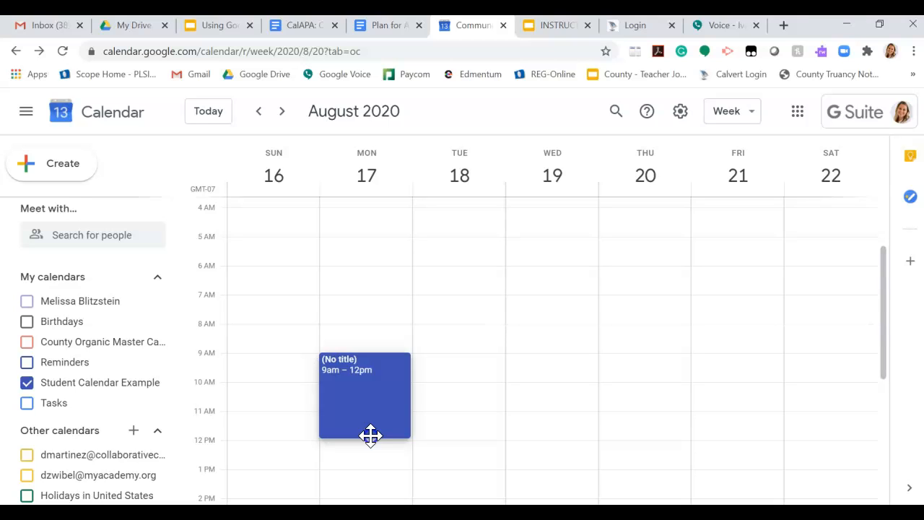
left_click_drag(371, 434, 373, 434)
left_click_drag(373, 434, 373, 433)
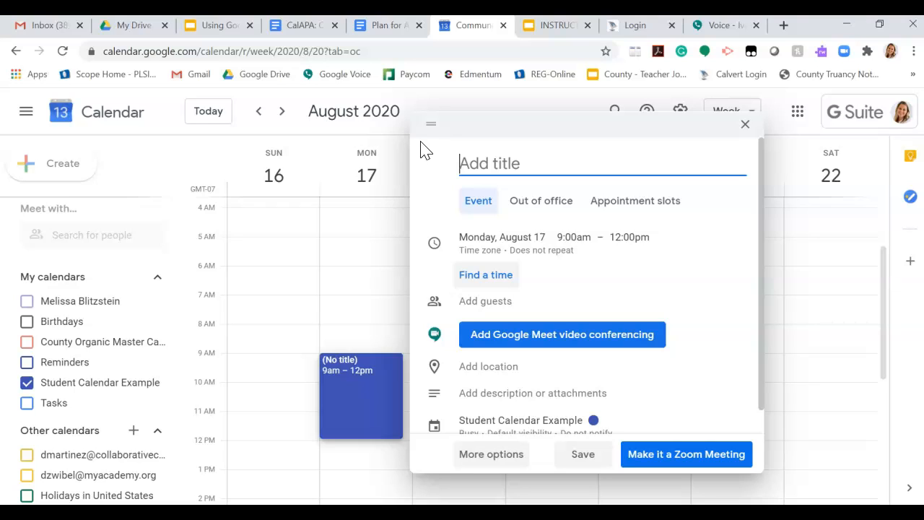
type("Wo")
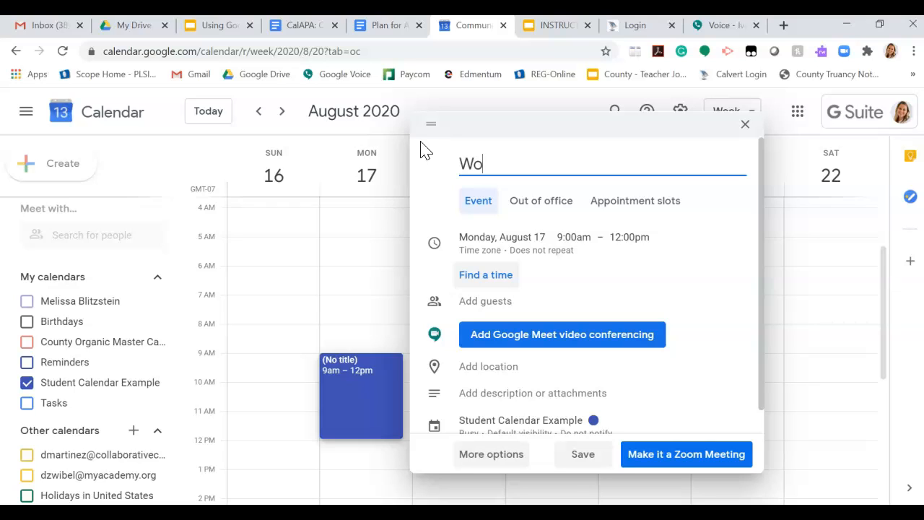
type("rk at Star")
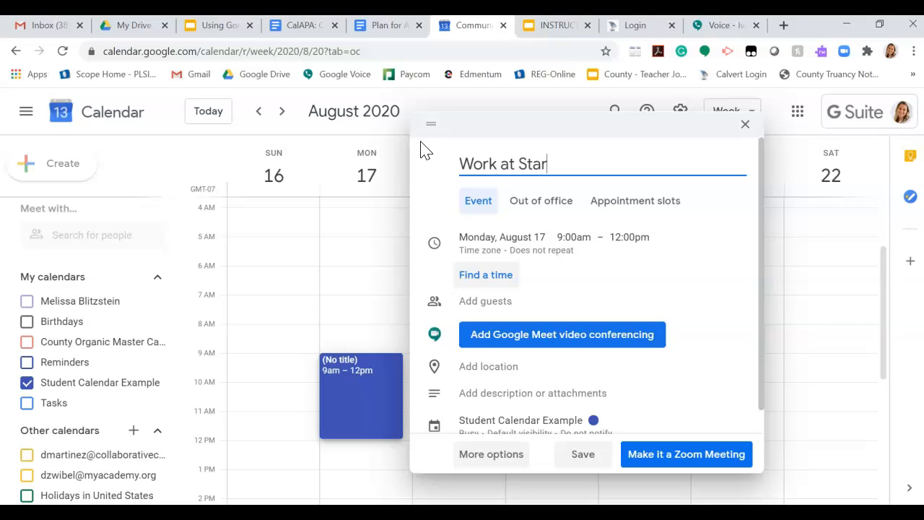
type("bucks")
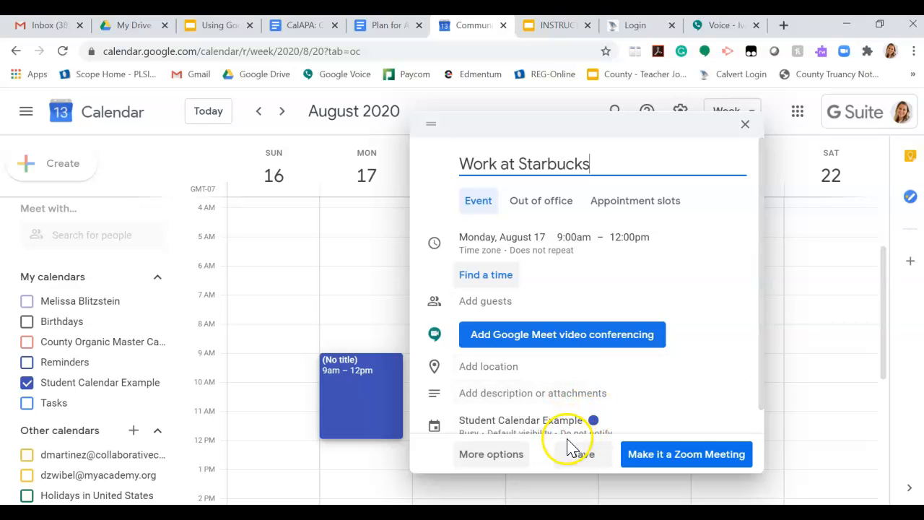
Make the "Work at Starbucks" event repeat every weekday (Monday to Friday) and save it.
left_click(496, 456)
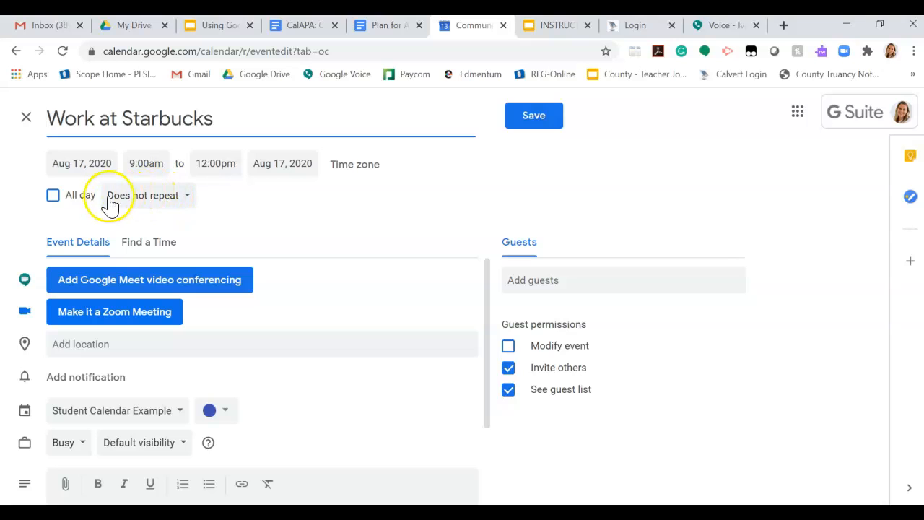
left_click(140, 201)
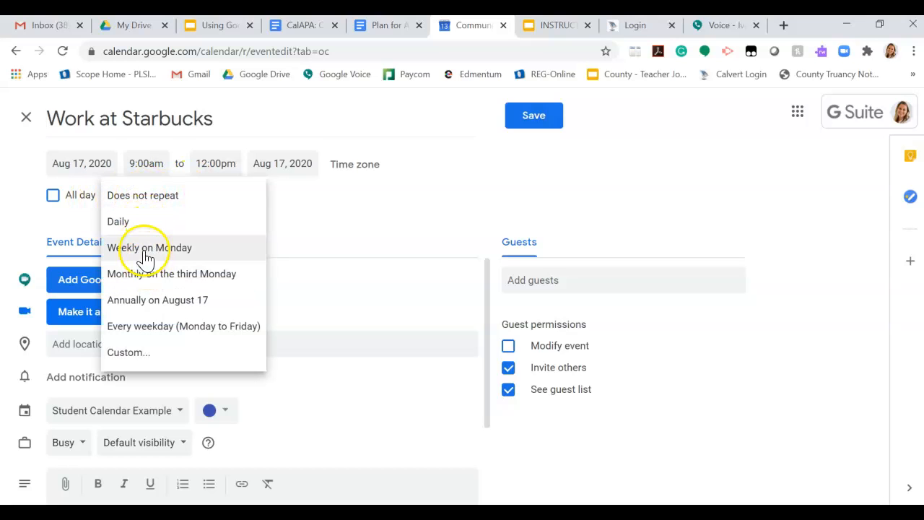
left_click(148, 326)
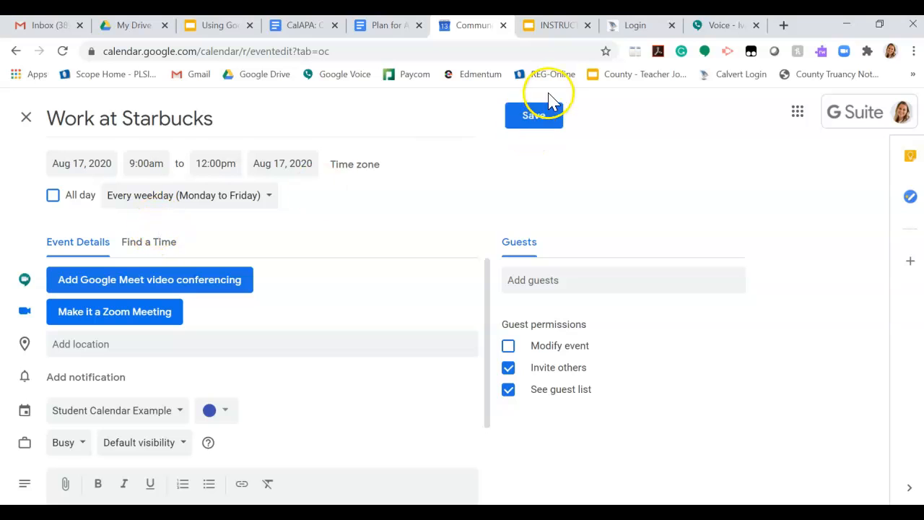
left_click(535, 118)
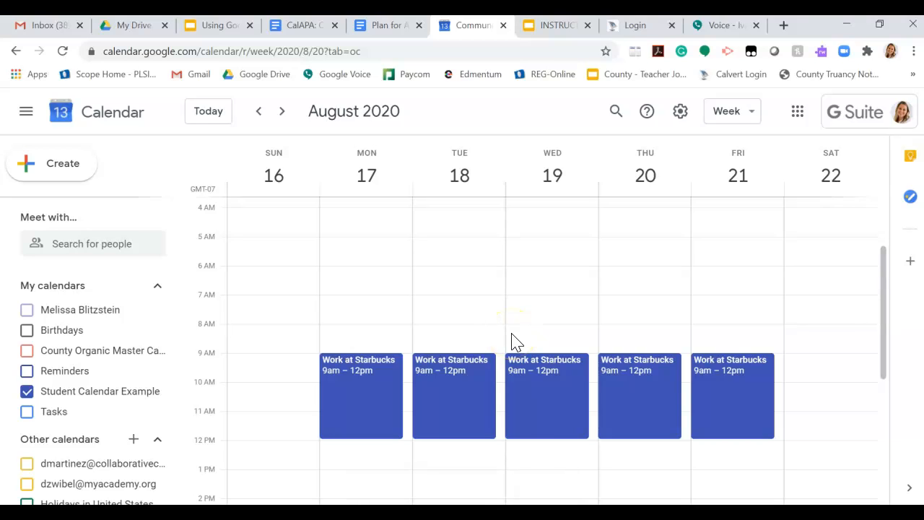
Create an event on Monday, August 17 from 12 to 1pm titled "Drive home/Lunch".
scroll(508, 344, "down", 2)
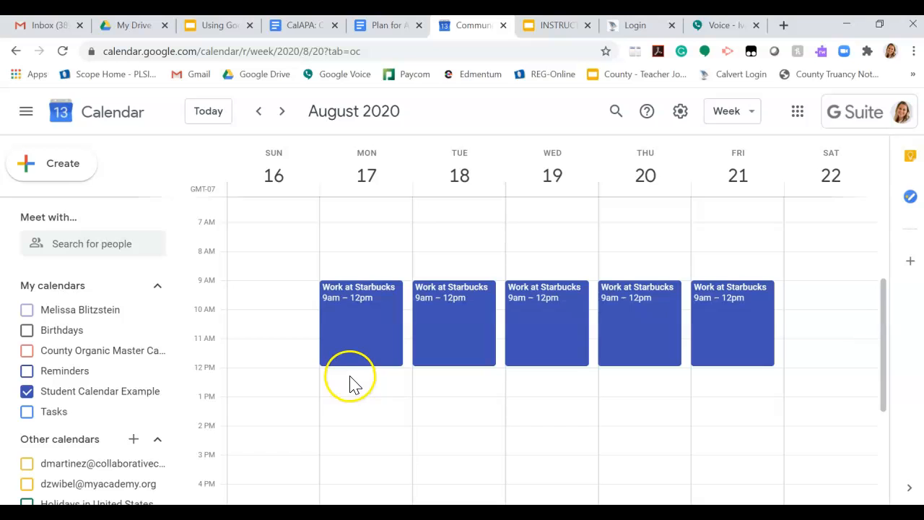
left_click(351, 381)
mouse_move(349, 336)
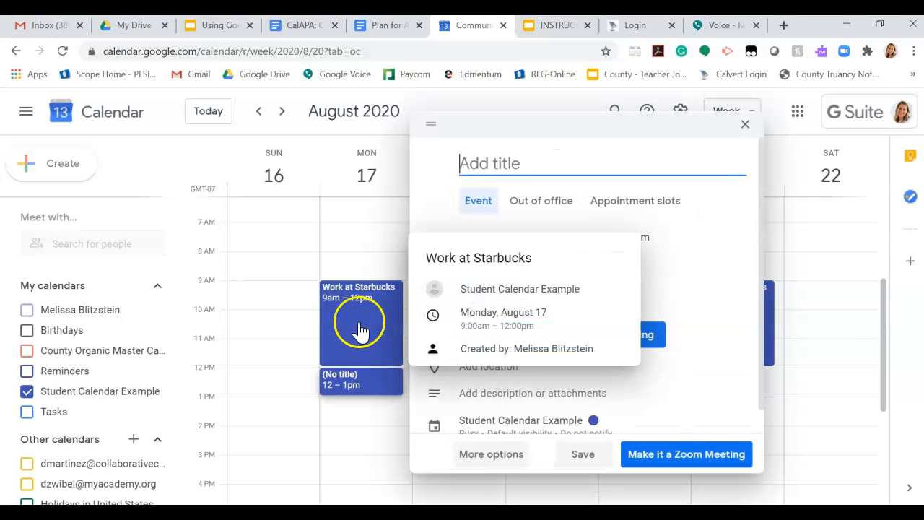
type("Driv")
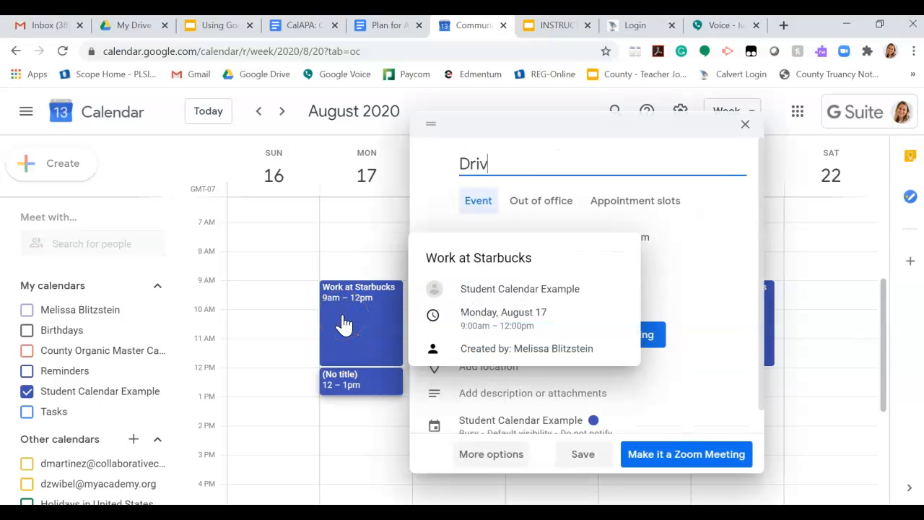
type("e home from")
key("BackSpace")
key("BackSpace")
key("BackSpace")
key("BackSpace")
key("BackSpace")
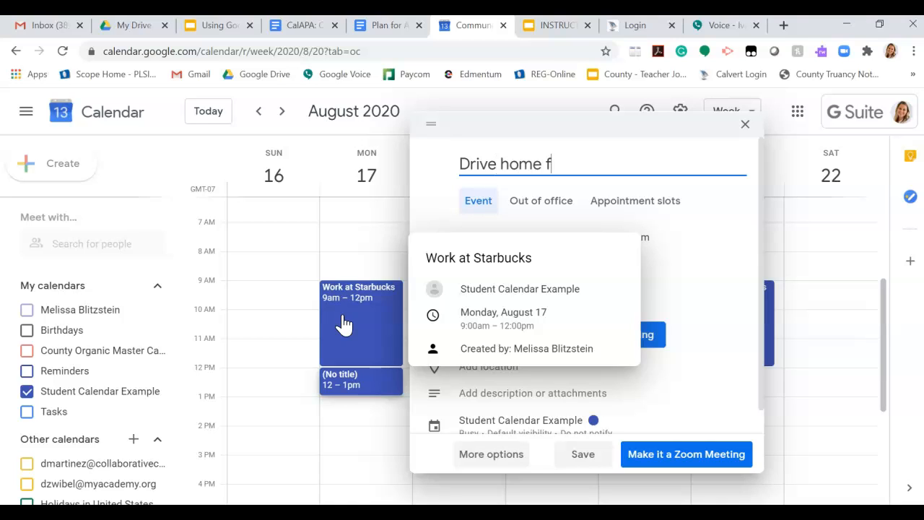
type("/Lunch")
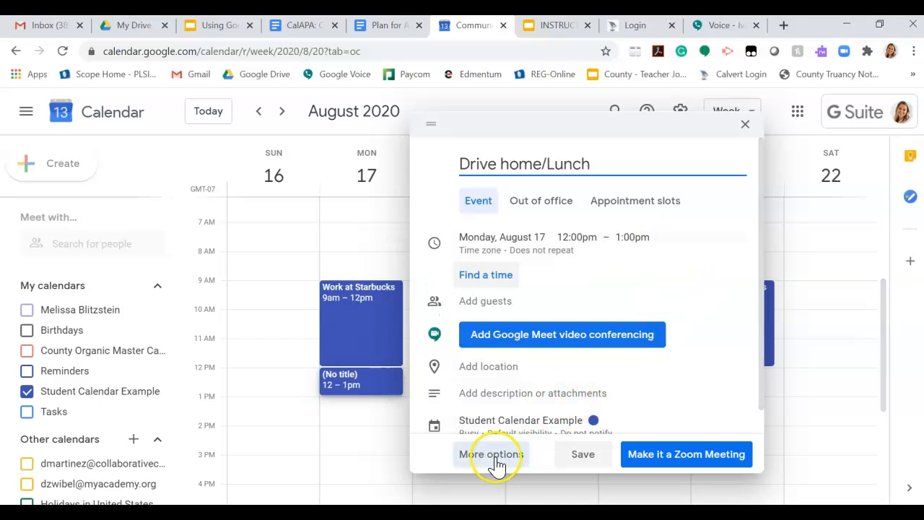
Make the "Drive home/Lunch" event repeat every weekday (Monday to Friday) and save it.
left_click(472, 457)
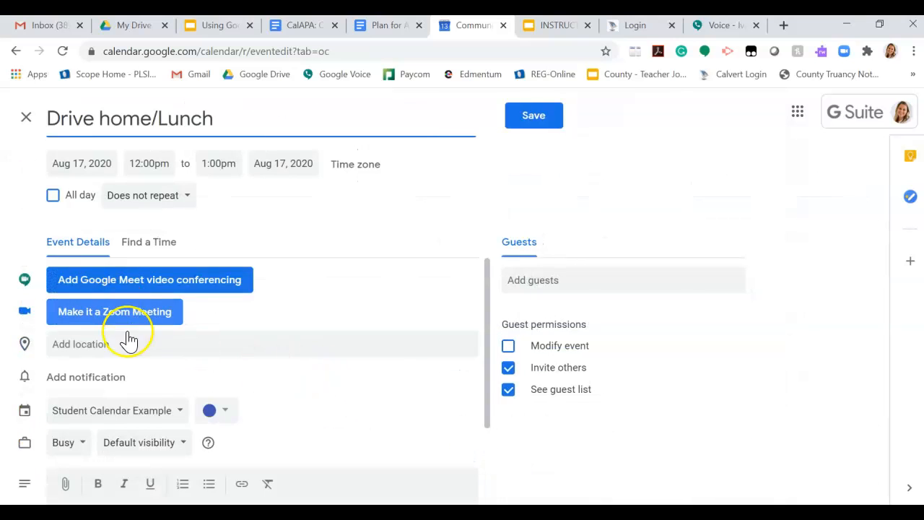
left_click(153, 209)
left_click(143, 327)
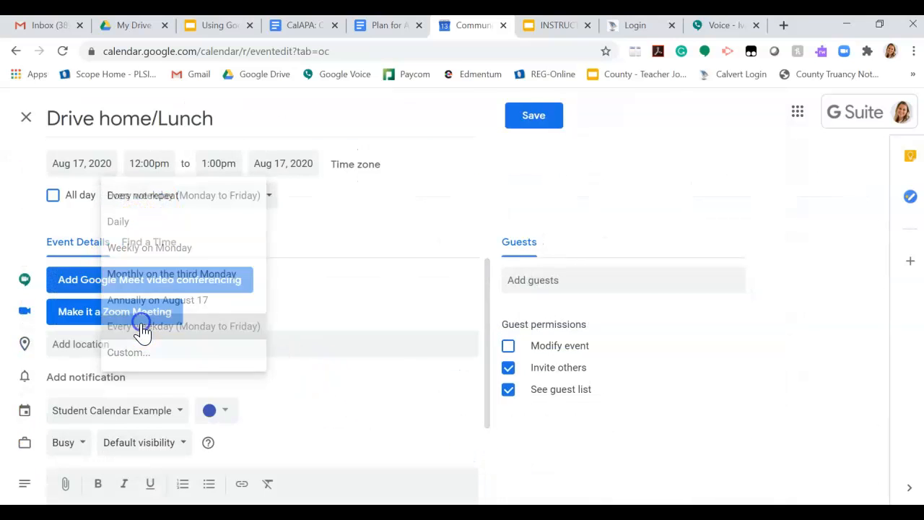
left_click(531, 116)
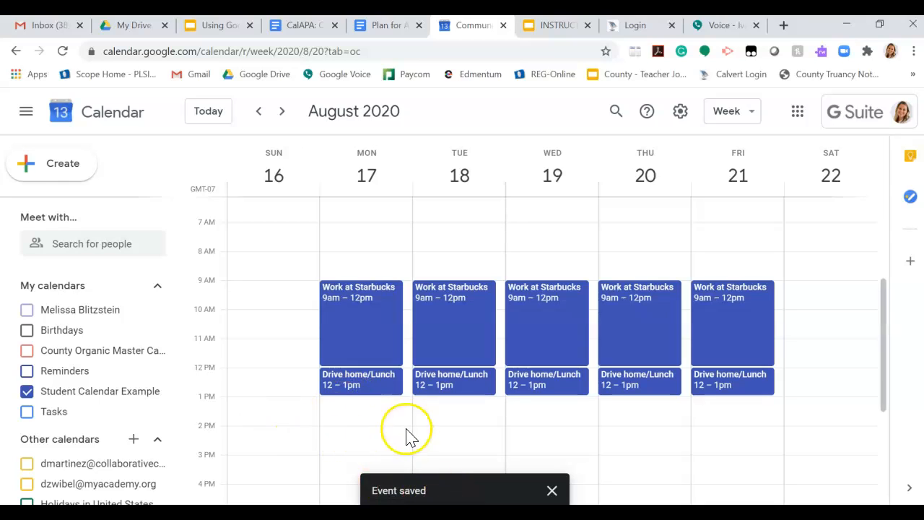
Create an event on Monday, August 17 from 1 to 3pm titled "Babysit".
left_click(360, 411)
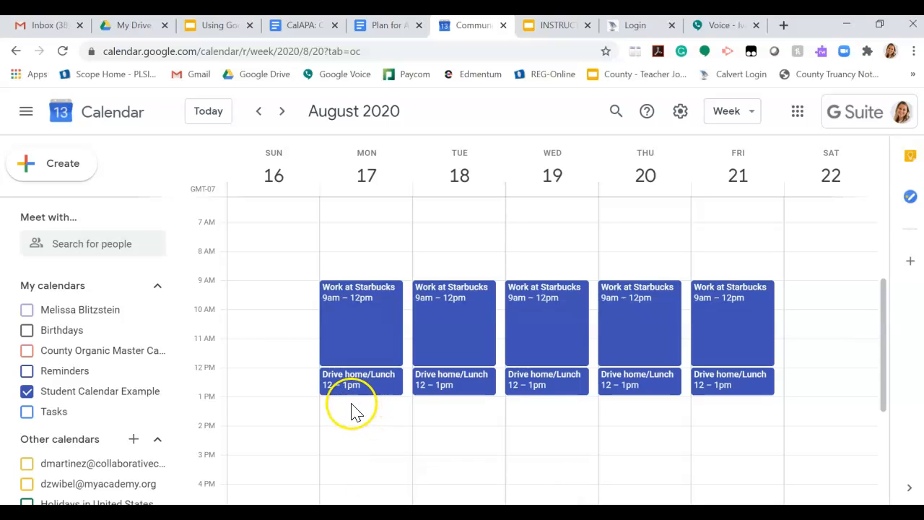
left_click_drag(352, 411, 359, 458)
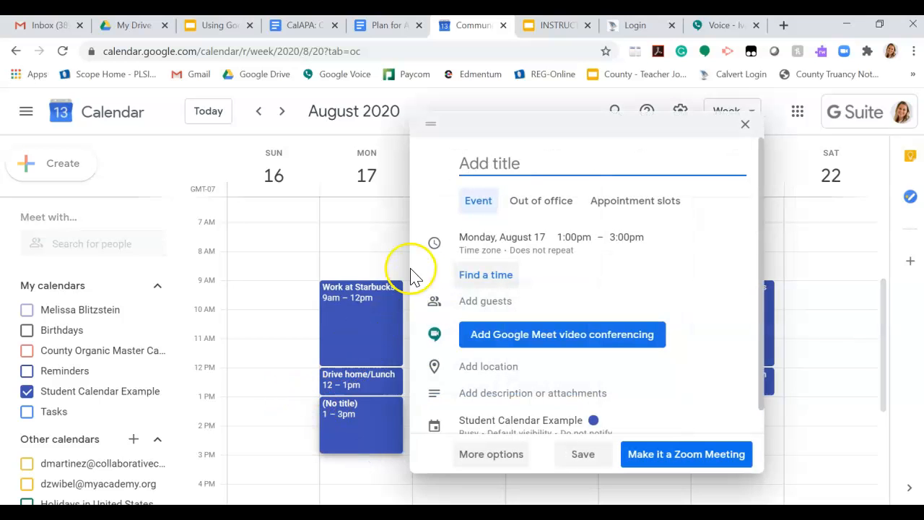
type("Babysit")
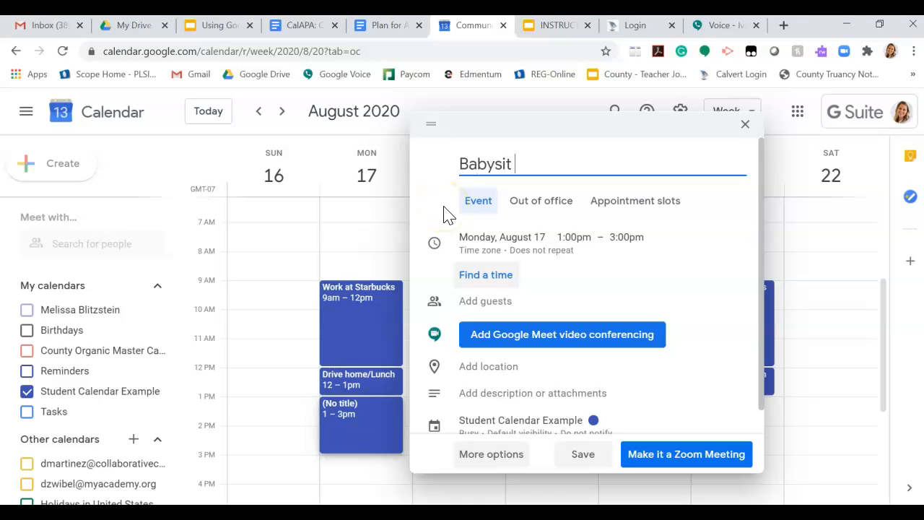
Give the "Babysit" event a custom weekly recurrence on Monday, Wednesday and Friday with no end date, and save it.
left_click(491, 454)
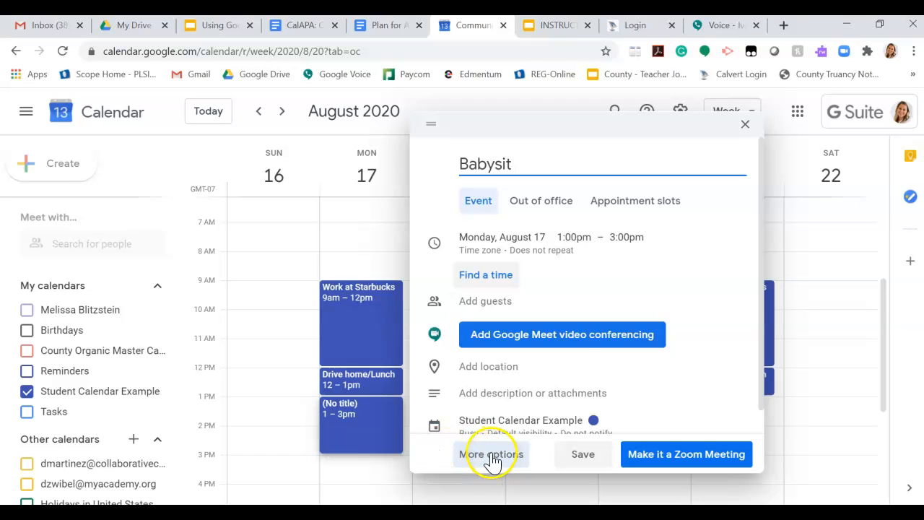
left_click(493, 454)
left_click(148, 197)
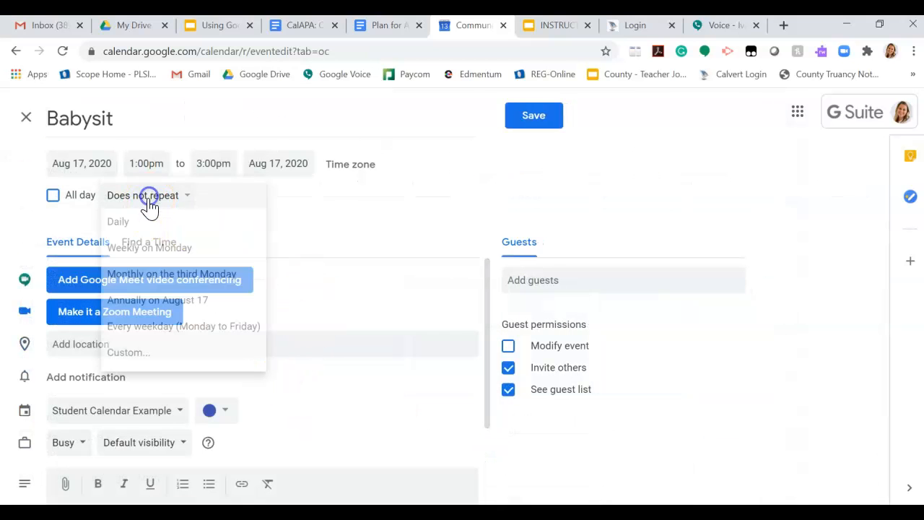
left_click(129, 353)
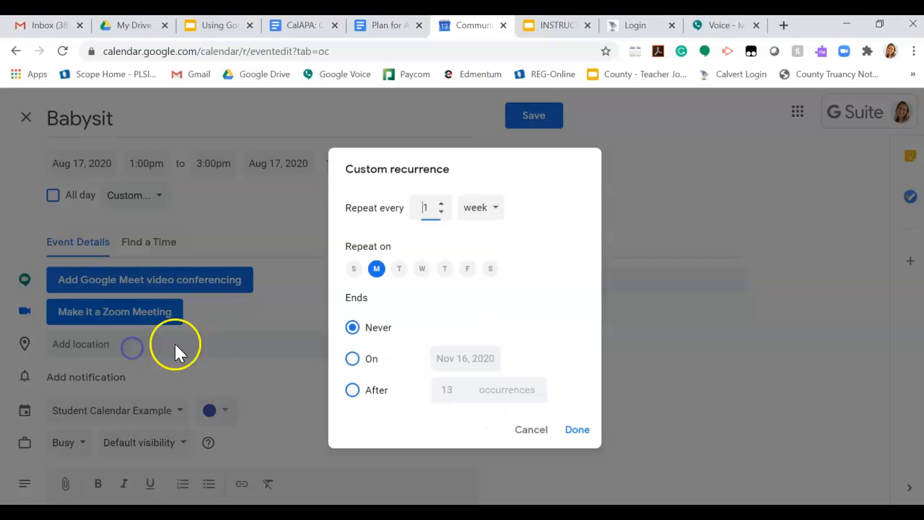
left_click(420, 269)
left_click(466, 270)
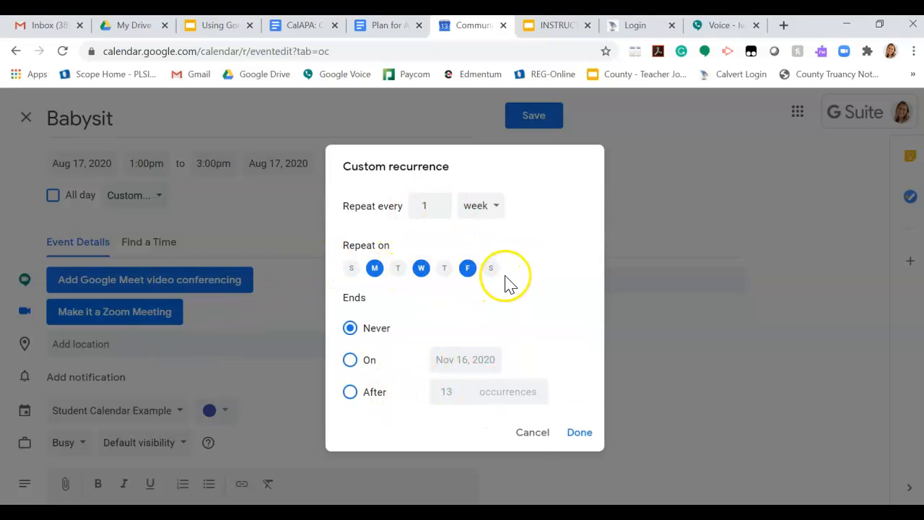
left_click(581, 435)
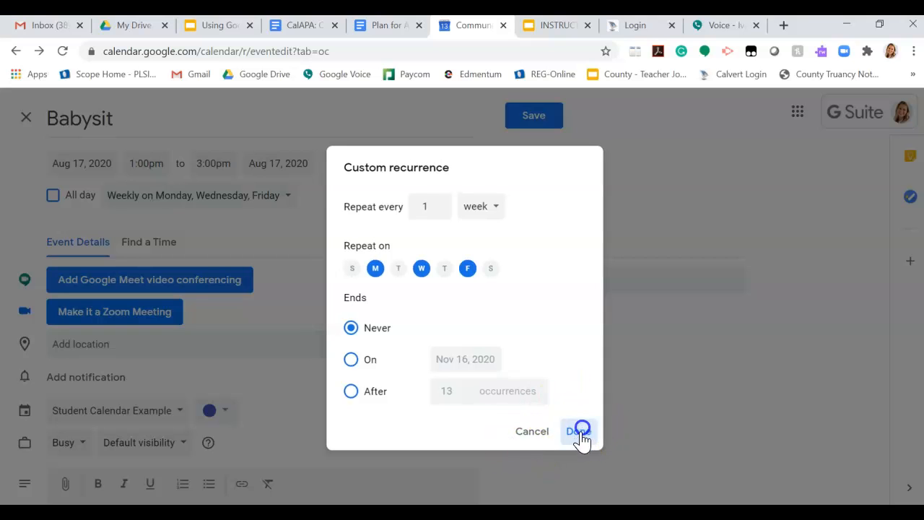
left_click(534, 117)
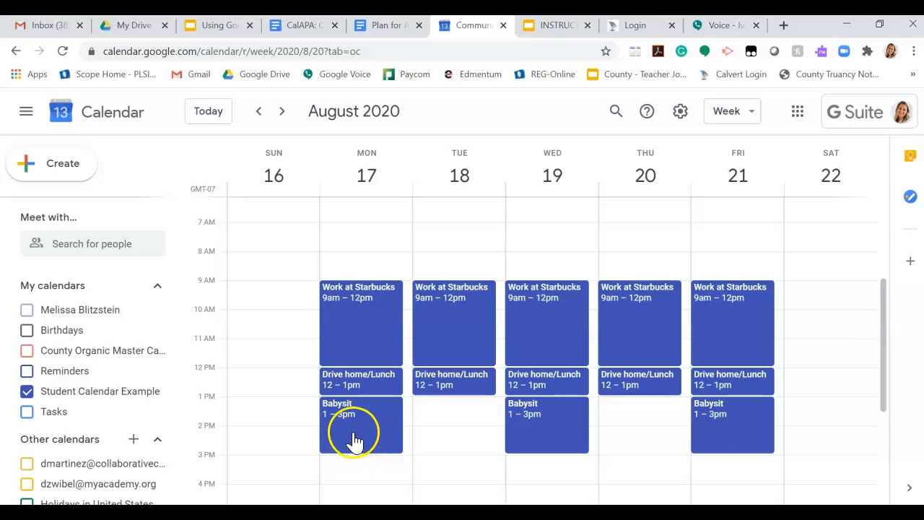
Create an event on Monday, August 17 from 4 to 6pm titled "School work".
scroll(367, 390, "down", 2)
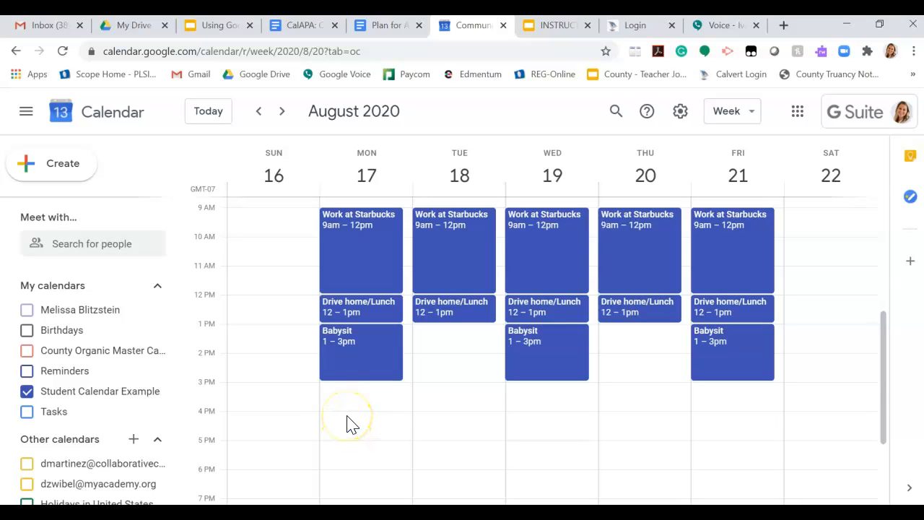
left_click_drag(347, 424, 358, 466)
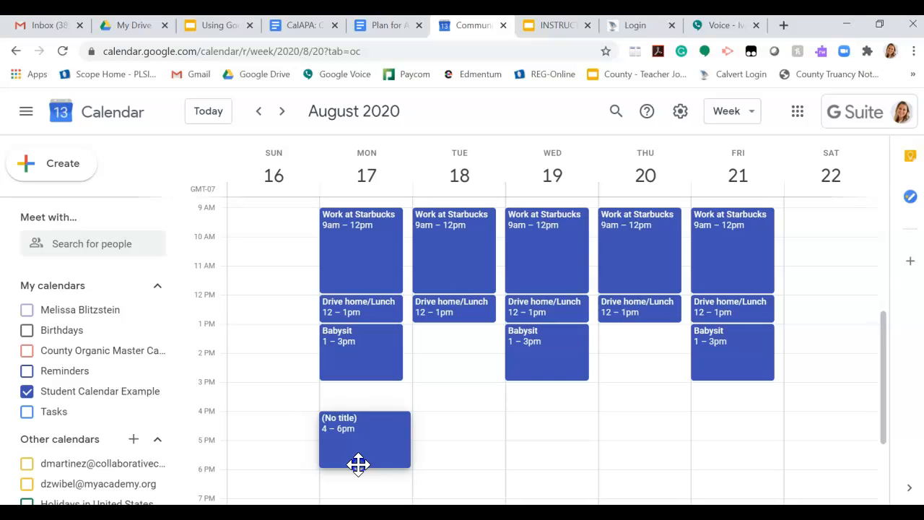
left_click_drag(359, 465, 359, 466)
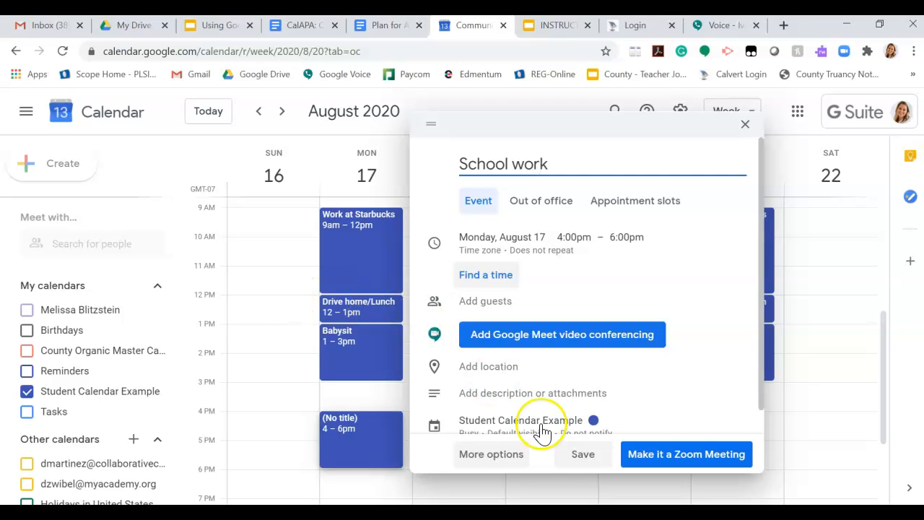
Give the "School work" event a custom weekly recurrence on Monday, Wednesday and Friday with no end date, and save it.
left_click(493, 458)
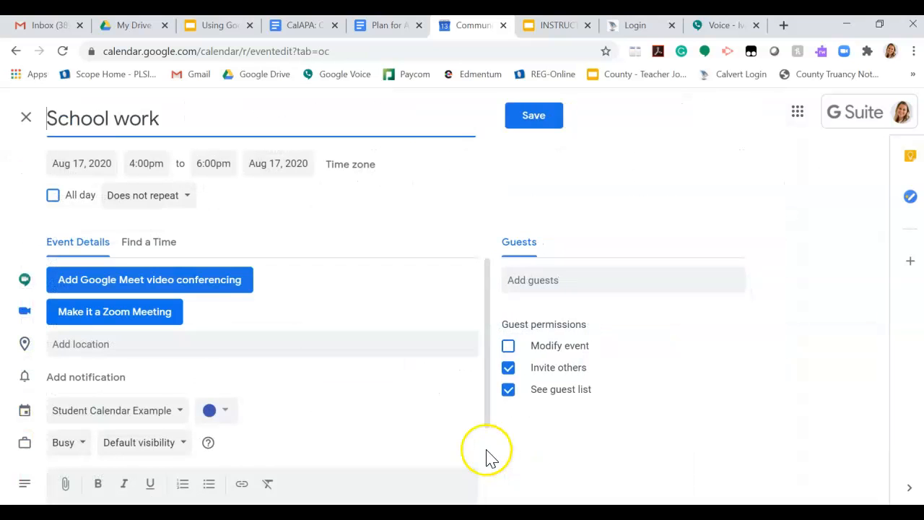
left_click(159, 196)
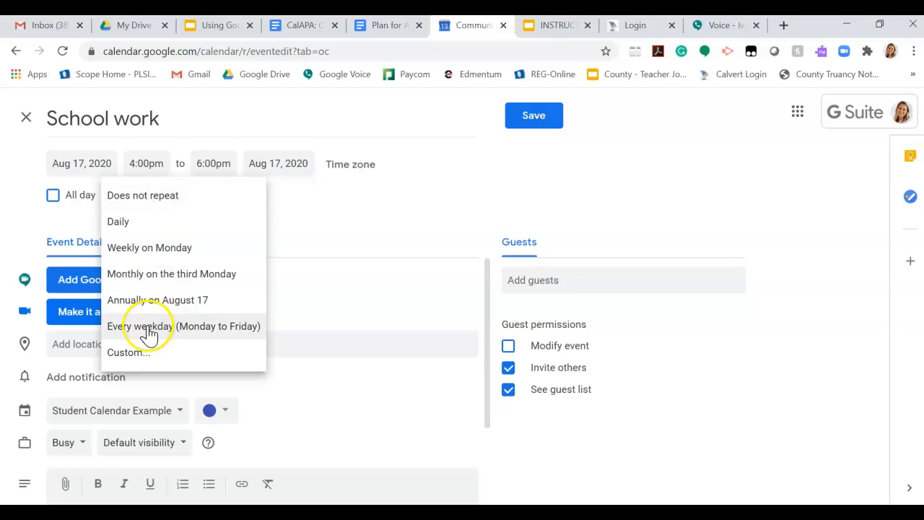
left_click(134, 352)
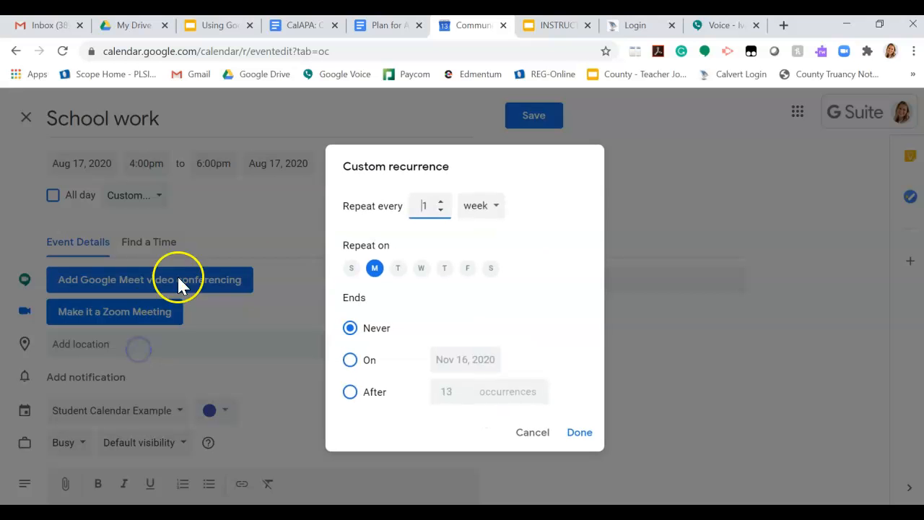
left_click(422, 268)
left_click(469, 269)
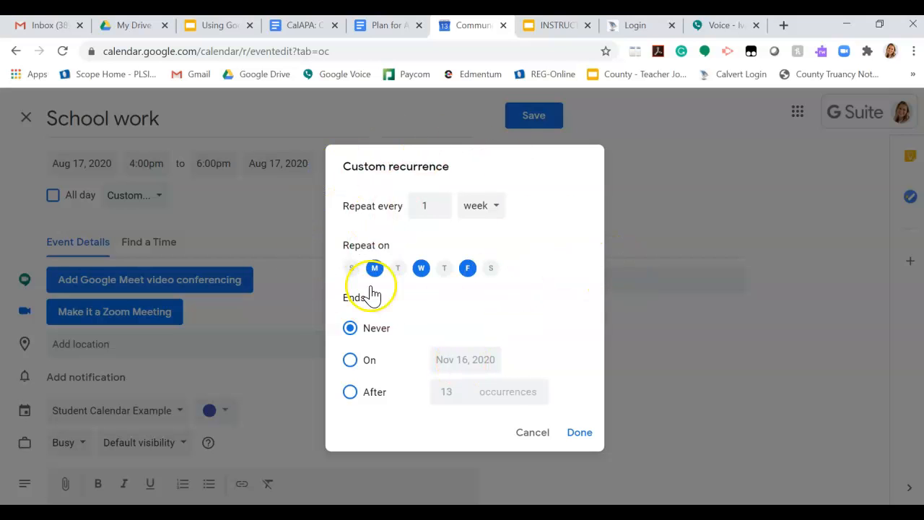
left_click(580, 436)
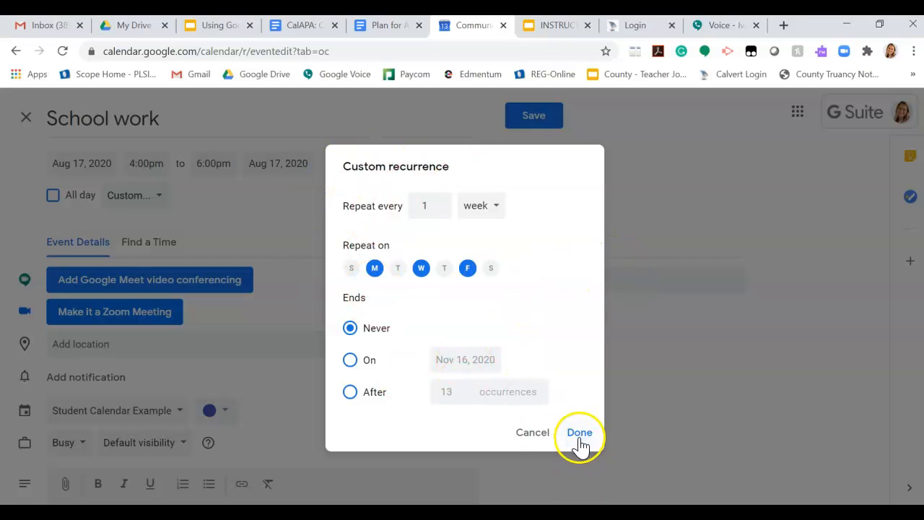
left_click(534, 120)
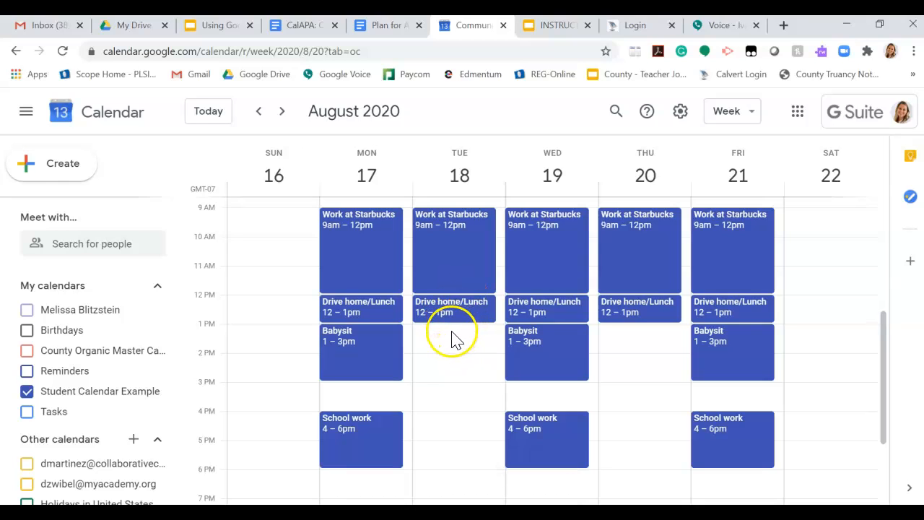
Create an event on Tuesday, August 18 from 1 to 3pm titled "School Work".
left_click_drag(453, 340, 452, 378)
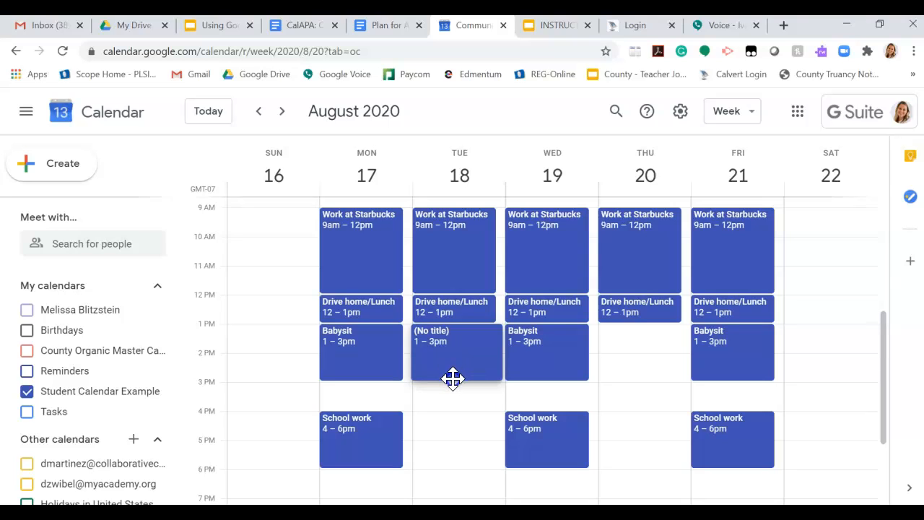
left_click_drag(453, 378, 452, 378)
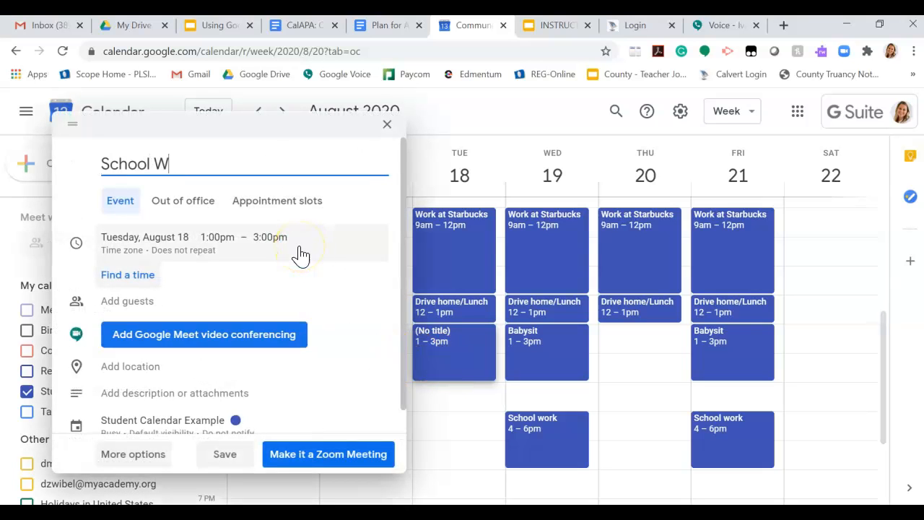
type("School Work")
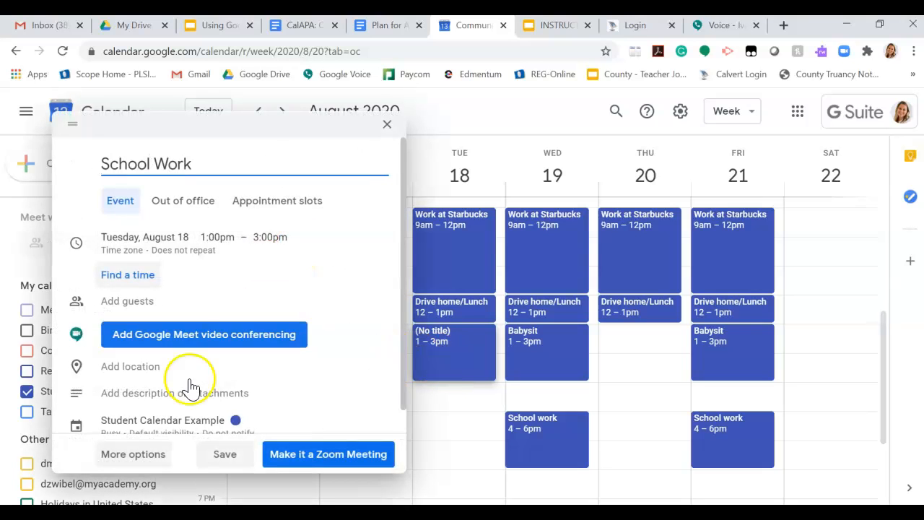
Give the Tuesday "School Work" event a custom weekly recurrence on Tuesday and Thursday with no end date, and save it.
left_click(138, 454)
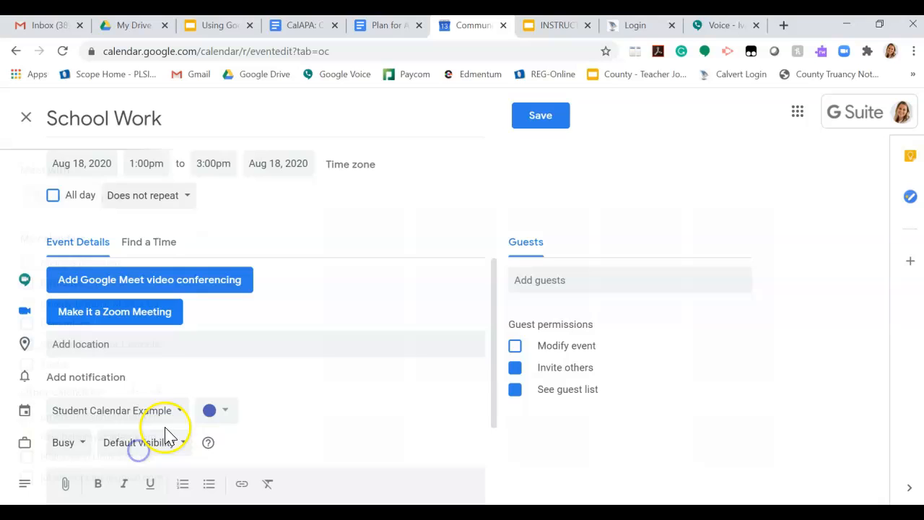
left_click(149, 198)
left_click(141, 352)
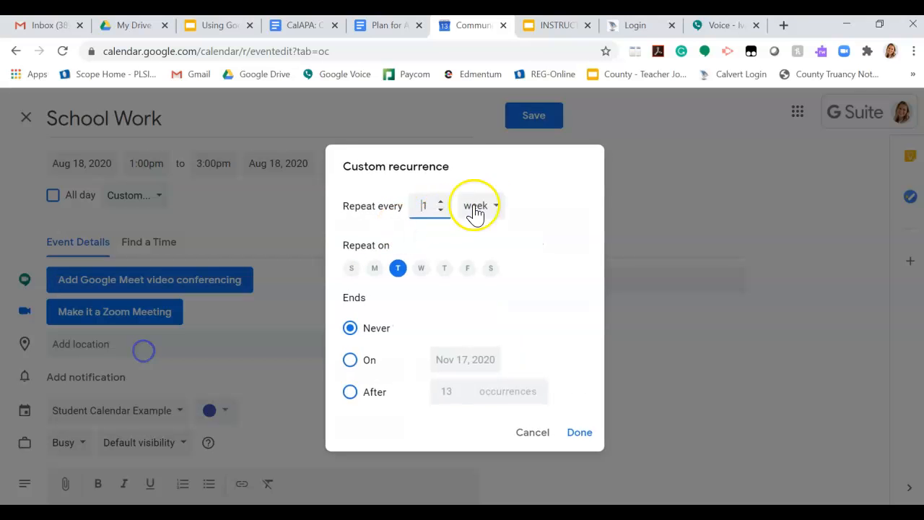
left_click(444, 270)
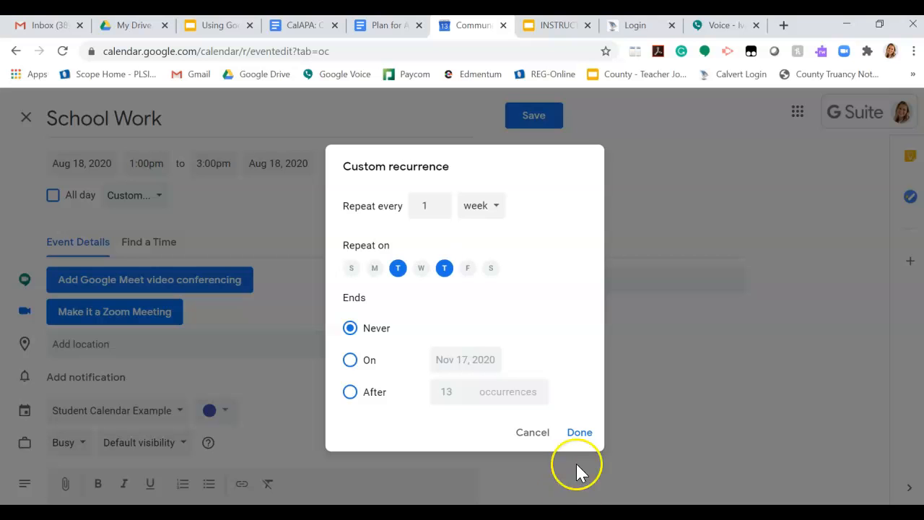
left_click(580, 433)
left_click(537, 121)
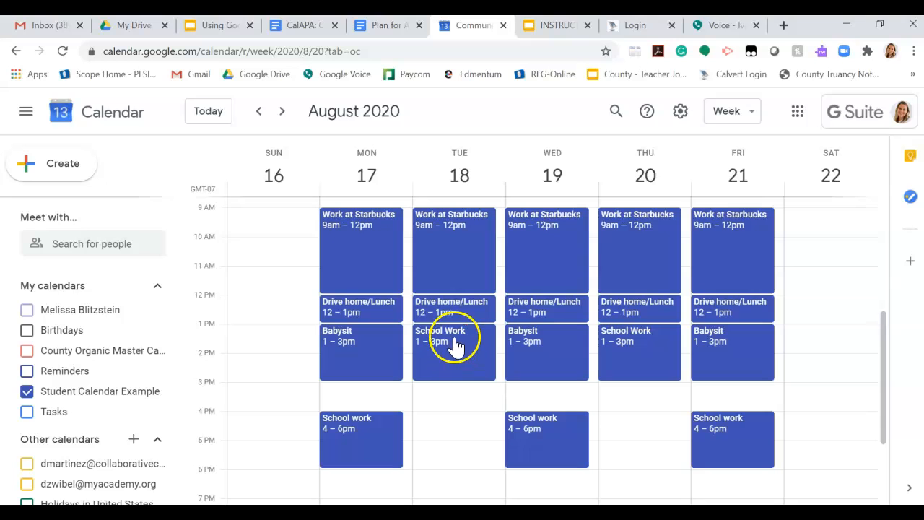
Move the Tuesday, August 18 "School Work" event to 4–6pm, applying the change to this event only.
left_click_drag(455, 356, 454, 425)
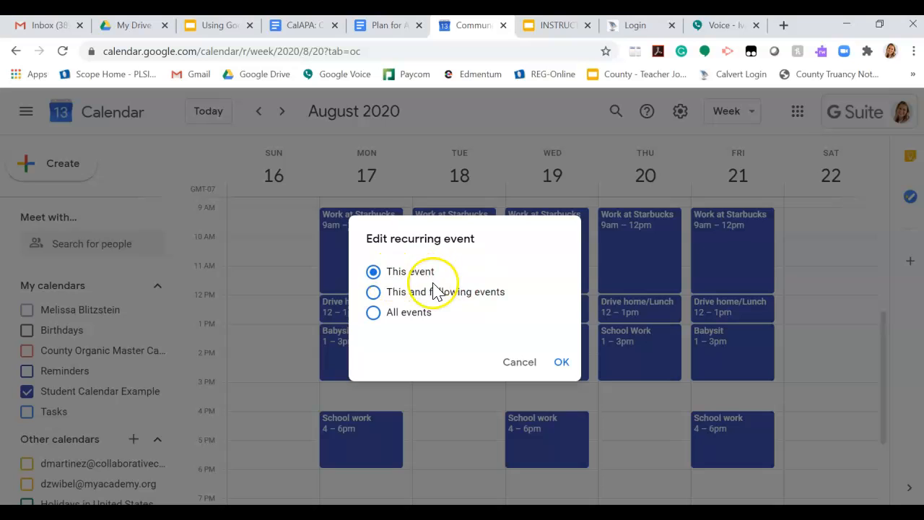
left_click(561, 361)
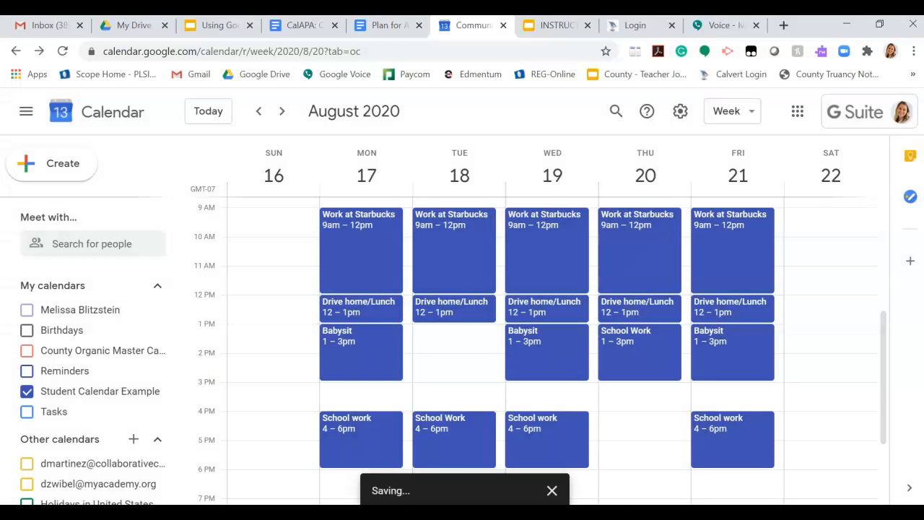